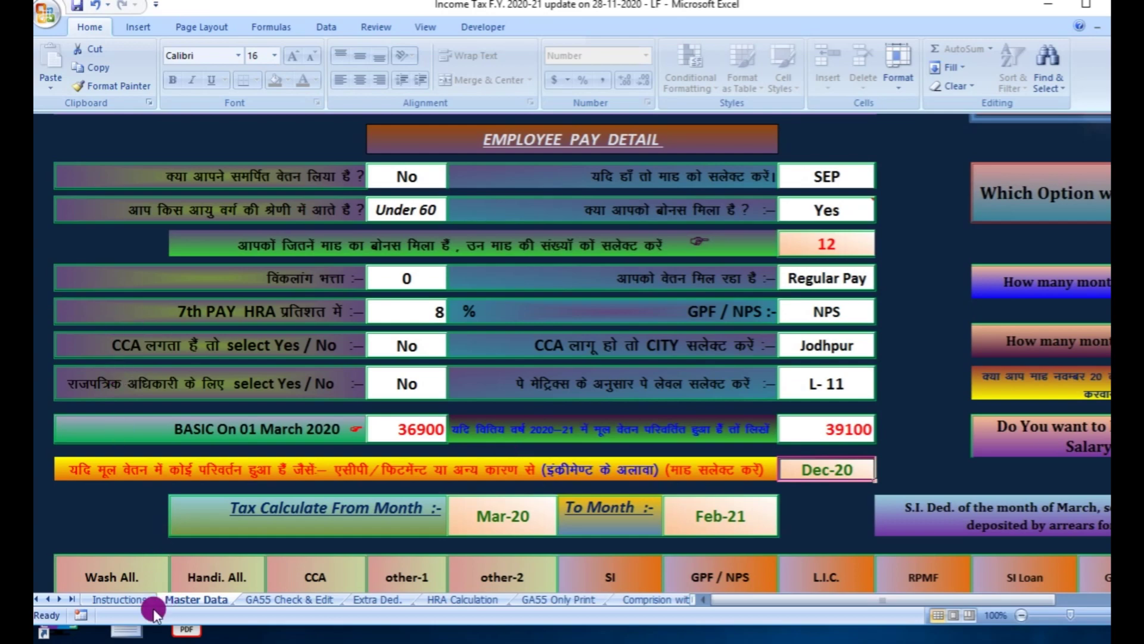
# Open the COMPUTATION sheet and review the section 80C, 80CCC and 80CCD (1) deductions.
pyautogui.click(70, 596)
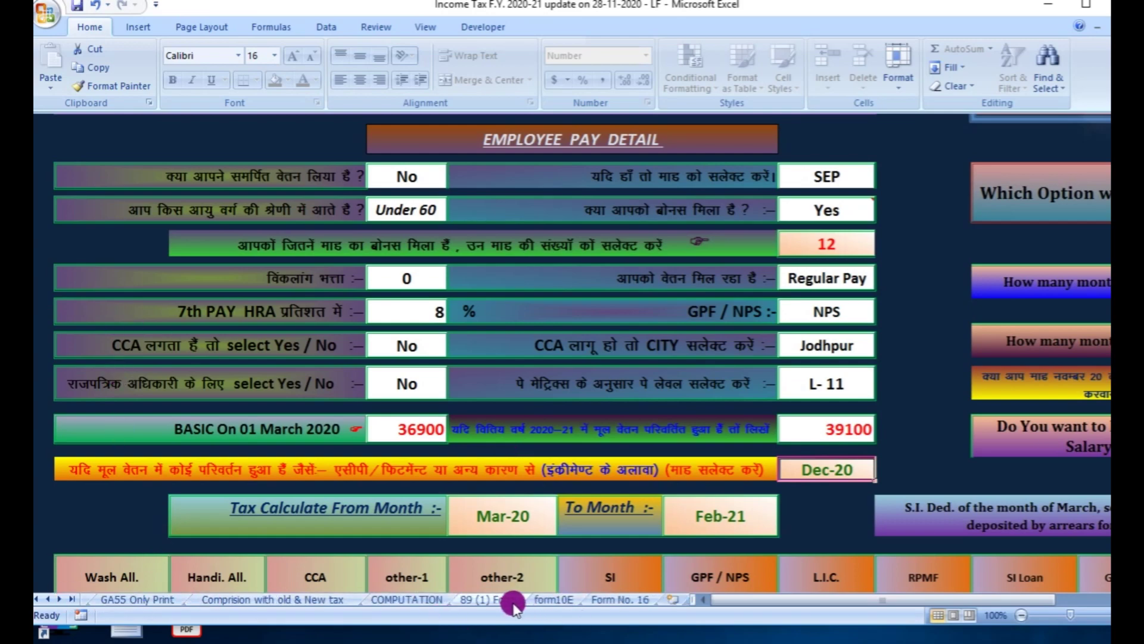
pyautogui.click(417, 598)
pyautogui.scroll(5, 582, 393)
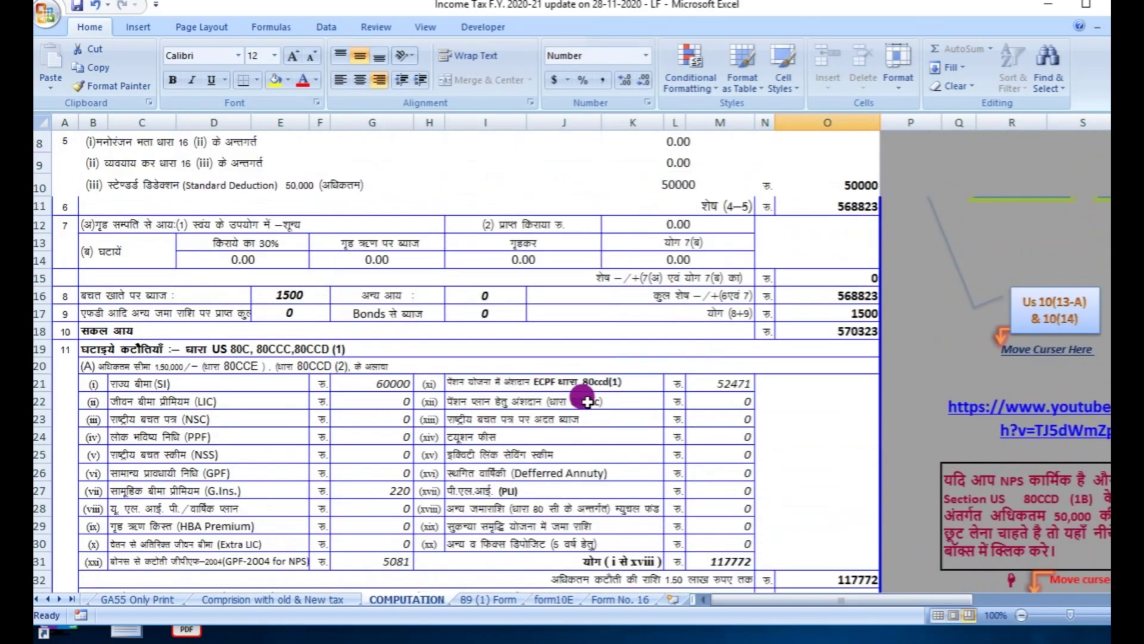
pyautogui.scroll(2, 697, 387)
pyautogui.scroll(-3, 735, 467)
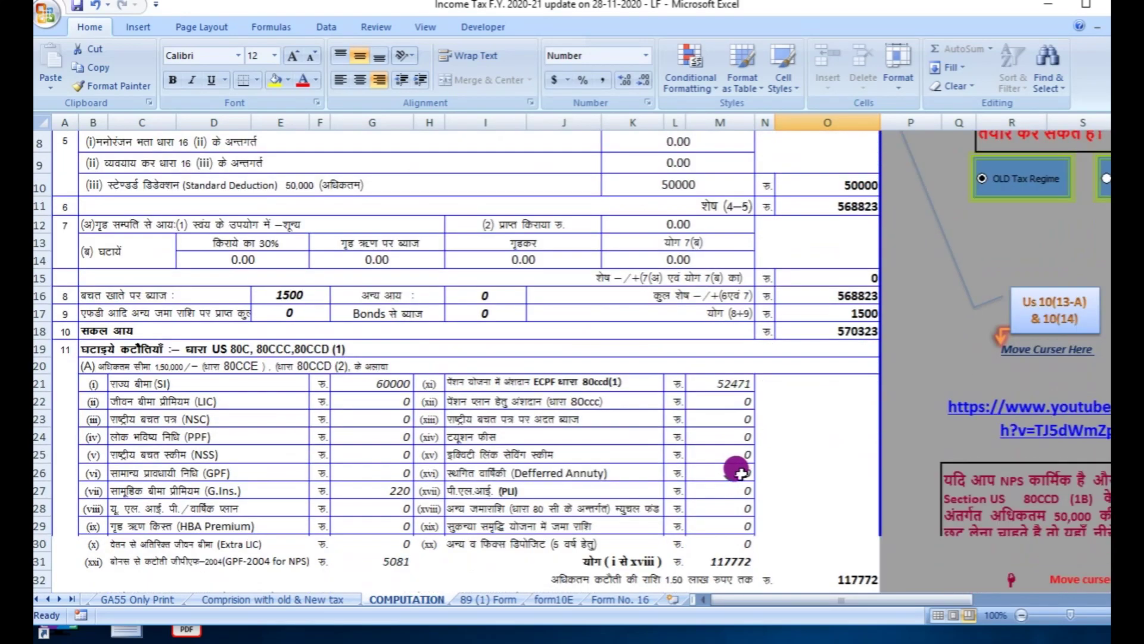
pyautogui.scroll(-1, 816, 507)
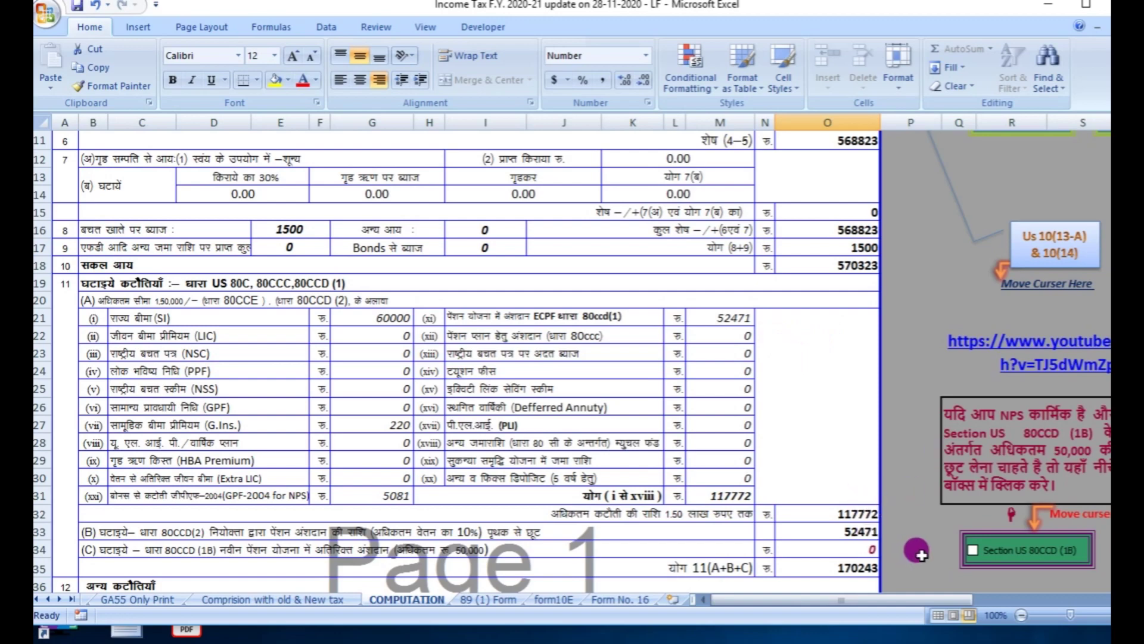
# Try the Section US 80CCD (1B) option beside the additional pension deduction, and switch it off again.
pyautogui.click(973, 550)
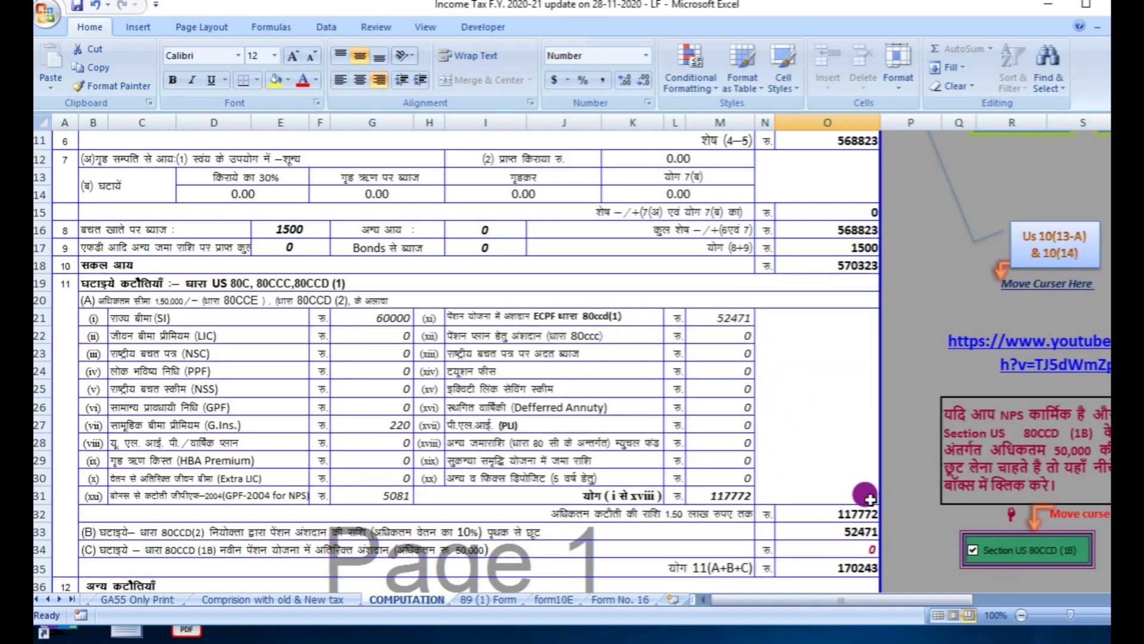
pyautogui.click(973, 549)
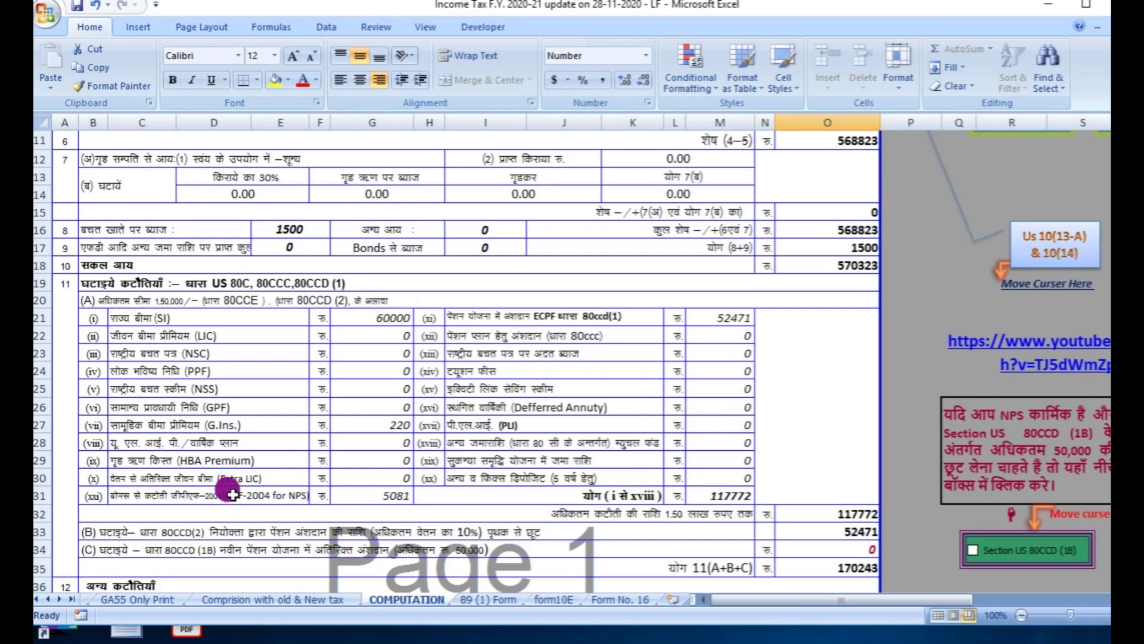
# Examine the GPF-2004 for NPS deduction from bonus and the section 80G donation amount under other deductions.
pyautogui.click(375, 495)
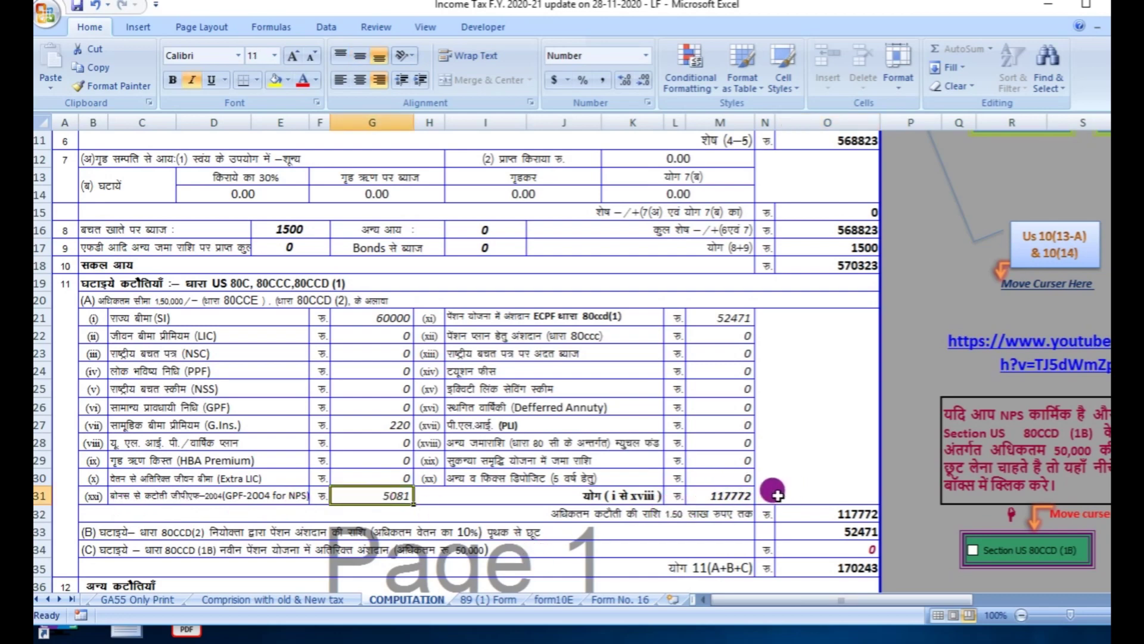
pyautogui.scroll(-5, 775, 482)
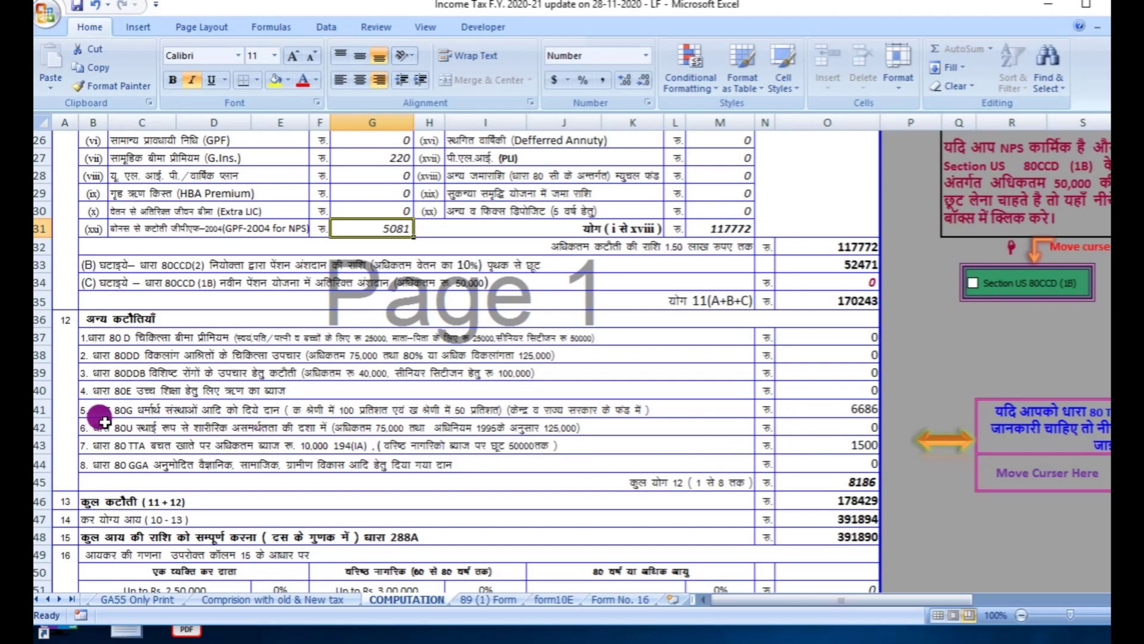
pyautogui.click(841, 407)
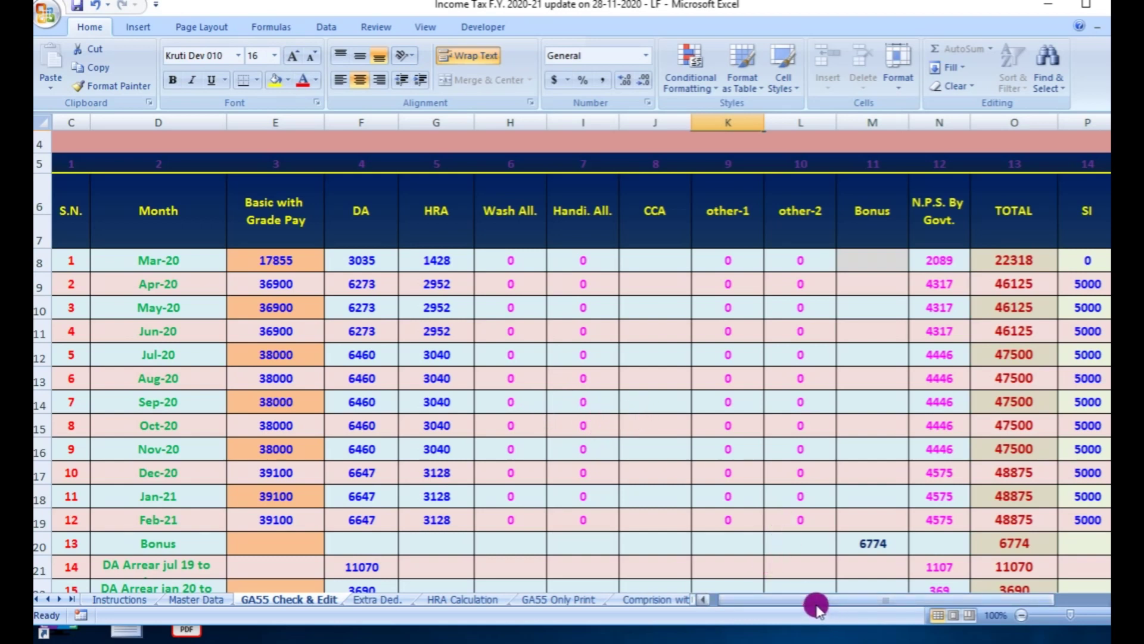
# Examine the Bonus row's GPF / NPS and GPF 2004 (NPS) deductions in the GA55 Check & Edit sheet.
pyautogui.moveTo(770, 608); pyautogui.dragTo(800, 608)
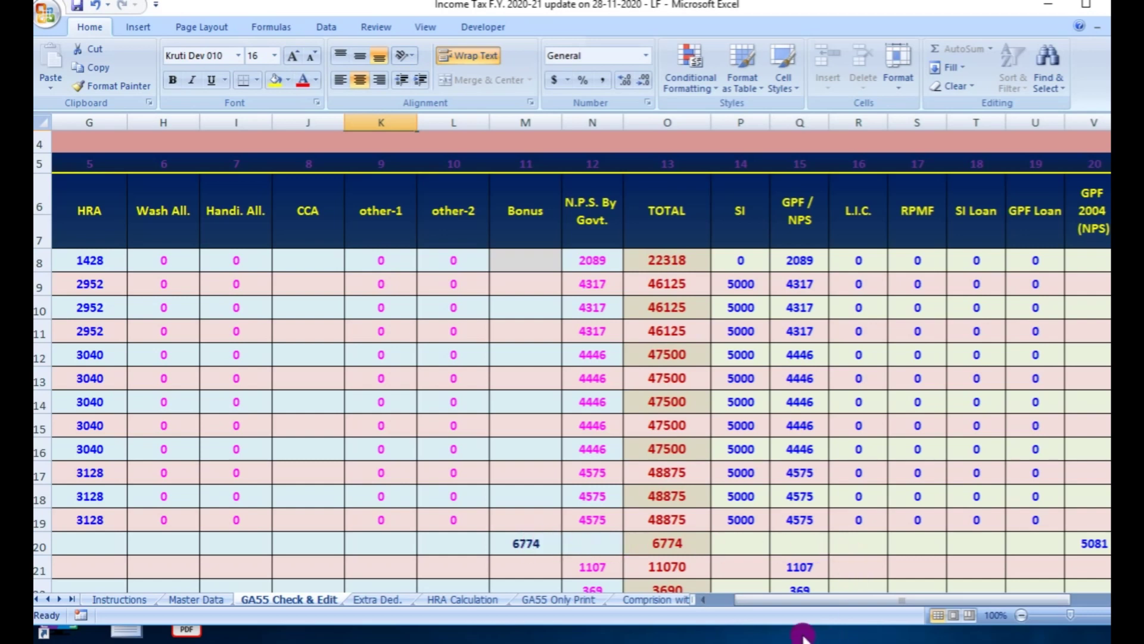
pyautogui.click(792, 542)
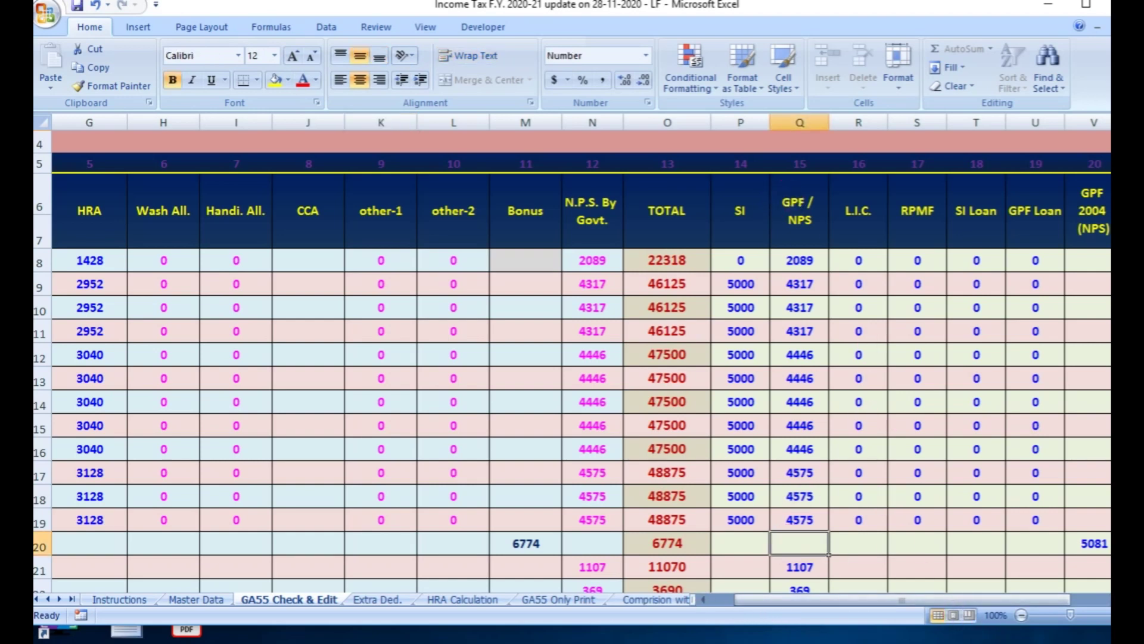
pyautogui.moveTo(868, 601); pyautogui.dragTo(878, 601)
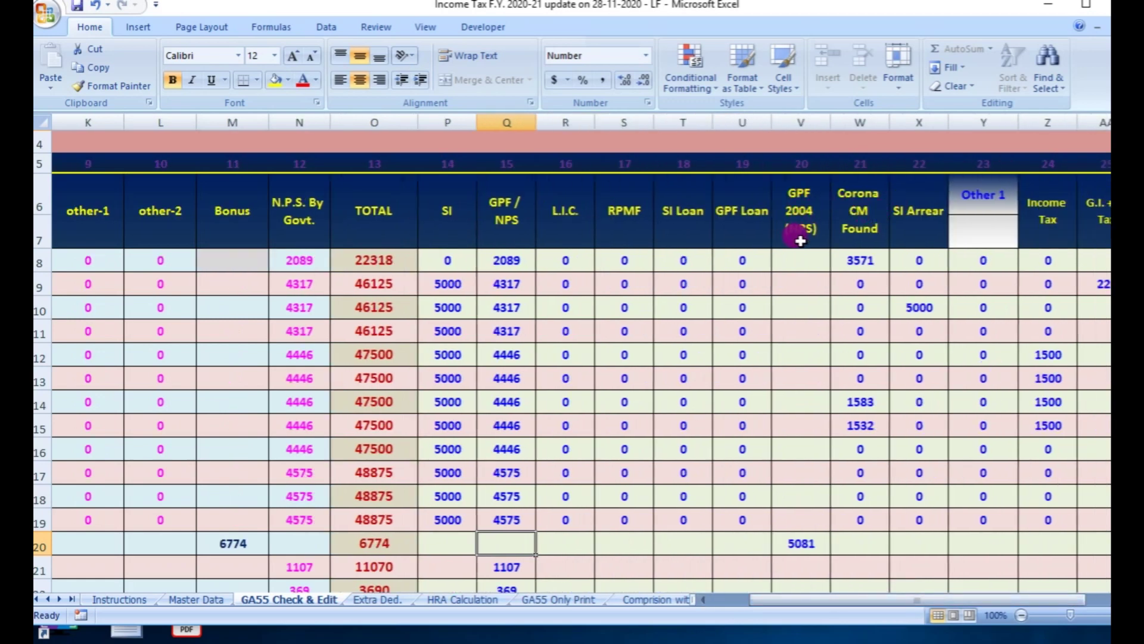
pyautogui.click(801, 543)
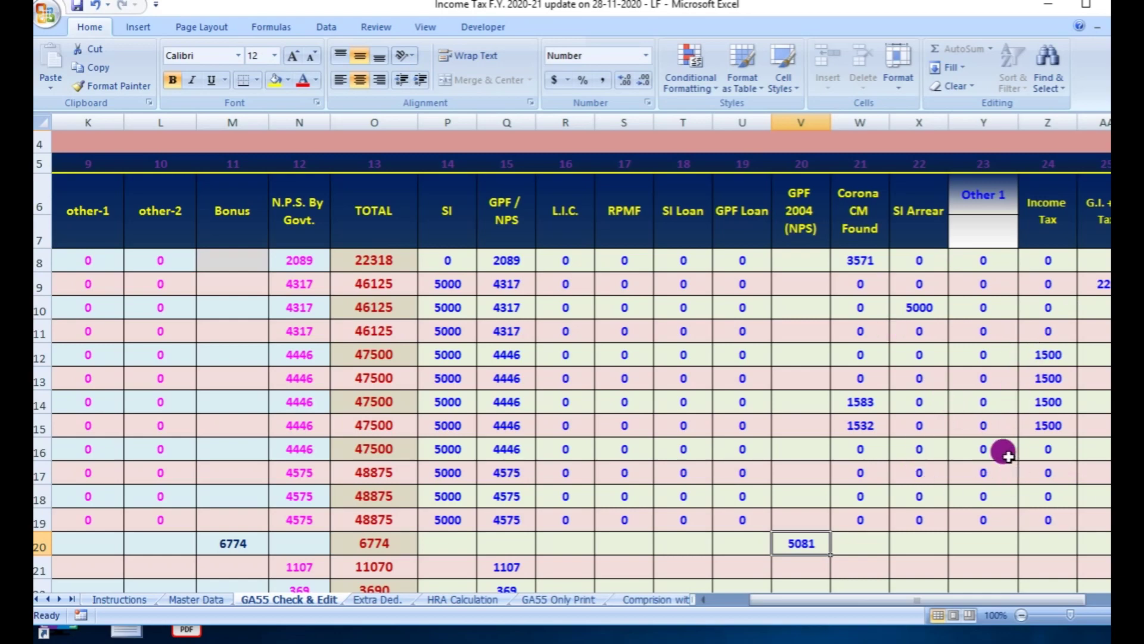
# Review the Total Ded. and NET PAY columns for the monthly, bonus and arrear rows.
pyautogui.moveTo(938, 599)
pyautogui.mouseDown()
pyautogui.moveTo(959, 600)
pyautogui.moveTo(924, 600)
pyautogui.mouseUp()
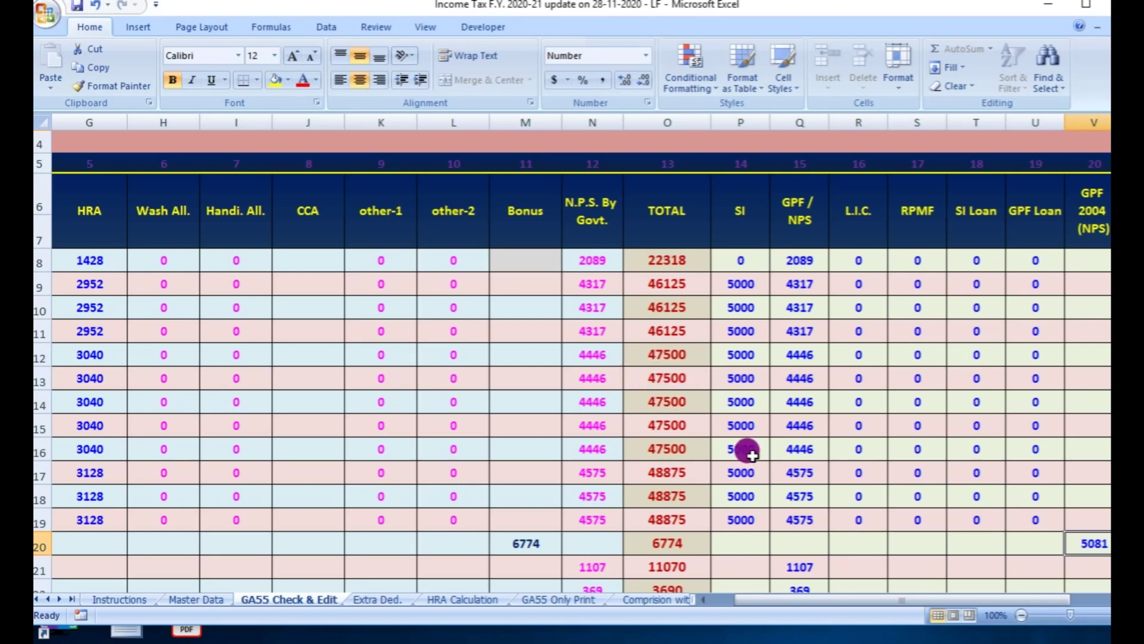
pyautogui.moveTo(831, 598); pyautogui.dragTo(863, 601)
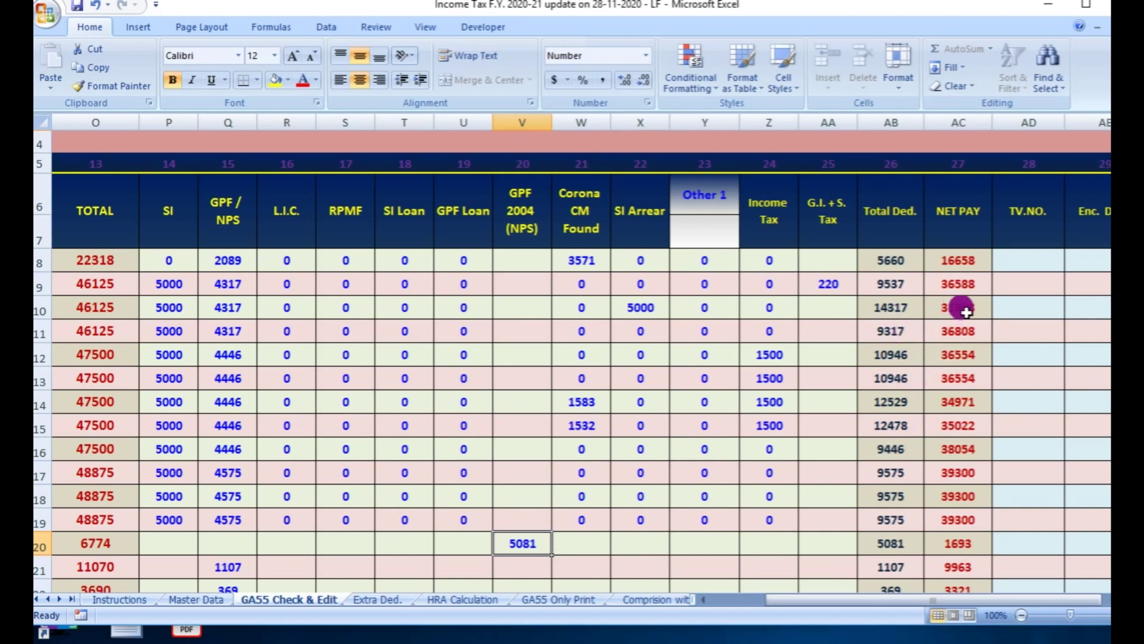
pyautogui.scroll(-3, 920, 387)
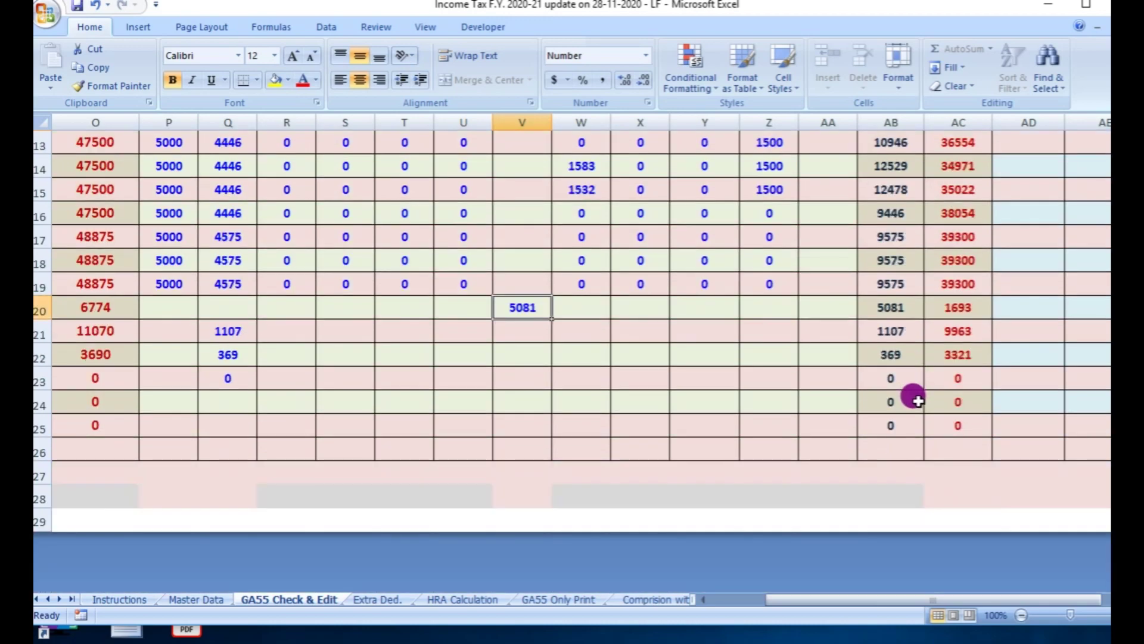
pyautogui.scroll(2, 911, 391)
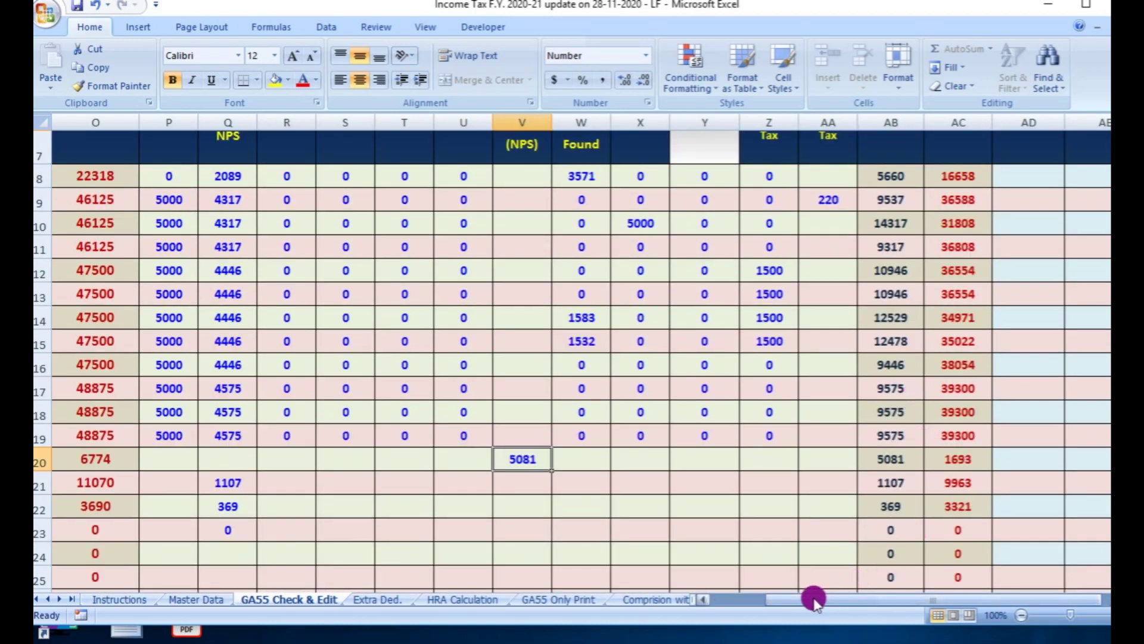
pyautogui.moveTo(812, 600); pyautogui.dragTo(765, 602)
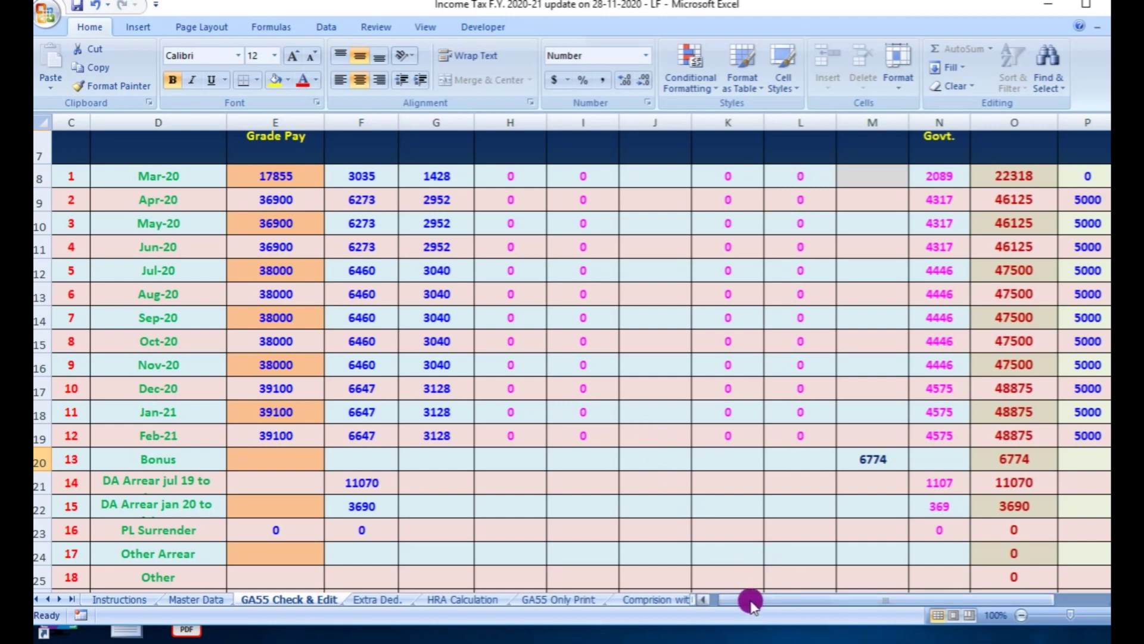
pyautogui.moveTo(749, 599)
pyautogui.mouseDown()
pyautogui.moveTo(796, 598)
pyautogui.moveTo(751, 590)
pyautogui.moveTo(747, 577)
pyautogui.mouseUp()
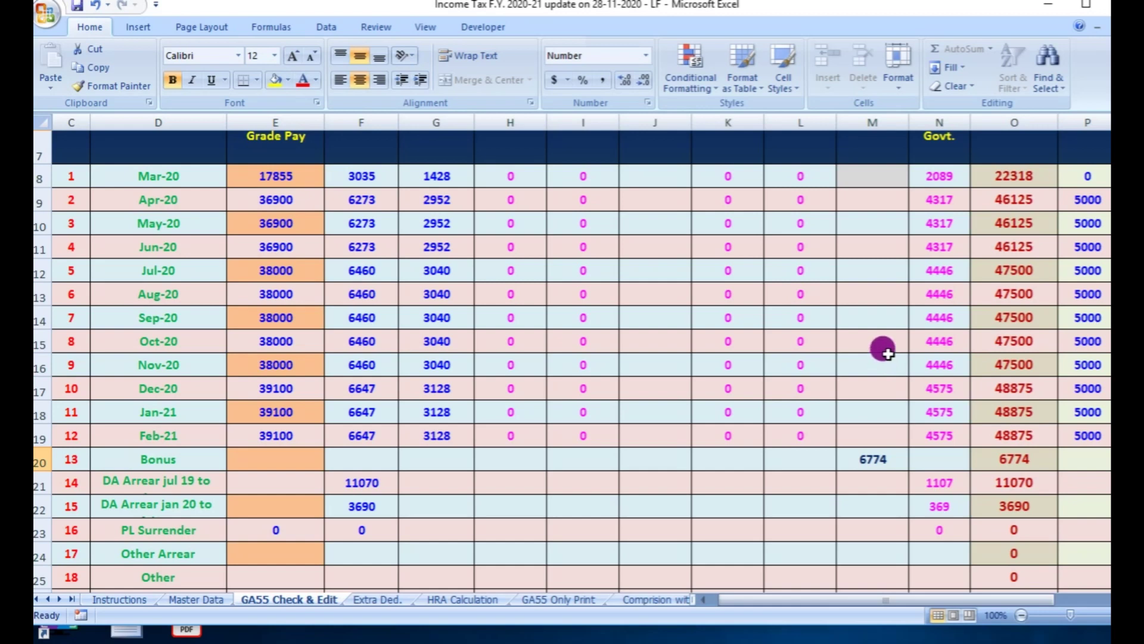
# Set the number of bonus months to 9 in the Master Data sheet's employee pay details.
pyautogui.click(206, 598)
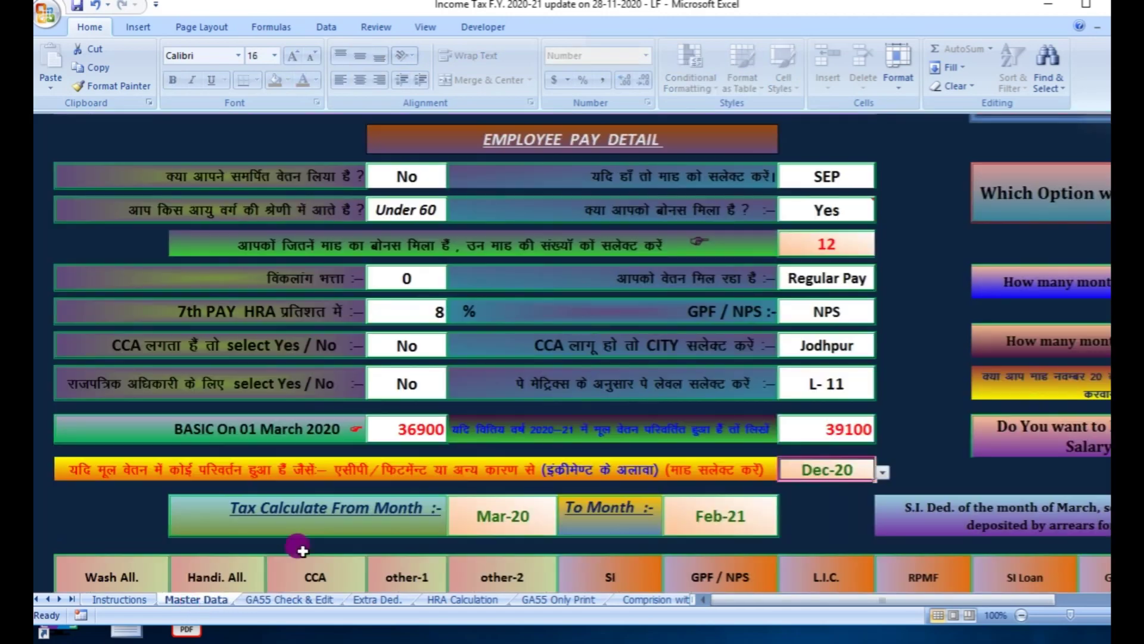
pyautogui.scroll(1, 592, 324)
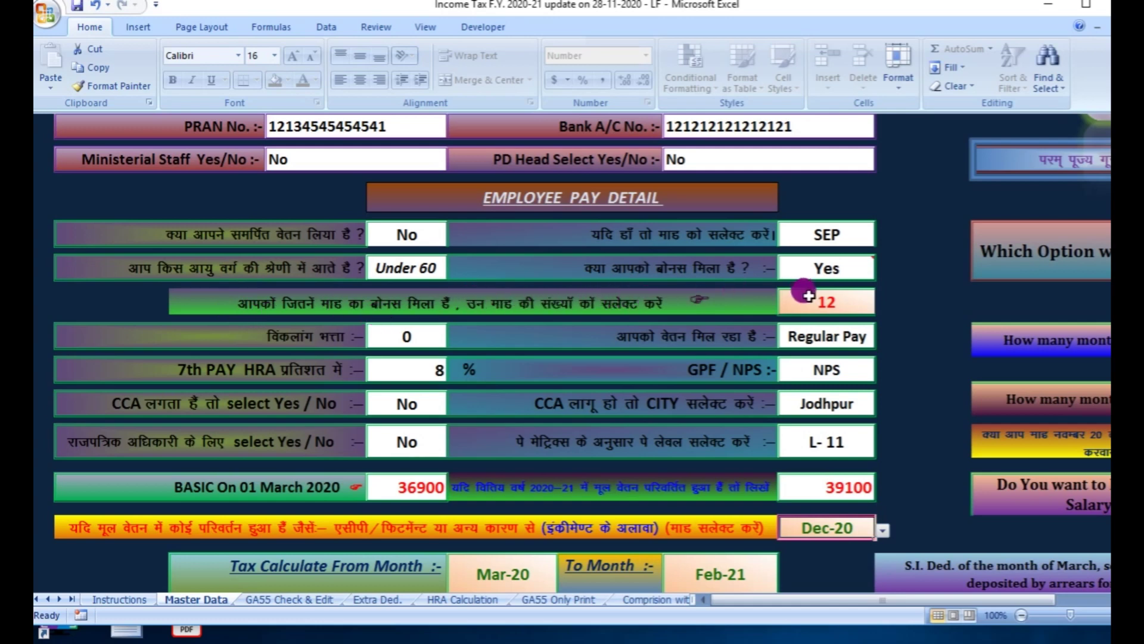
pyautogui.click(858, 303)
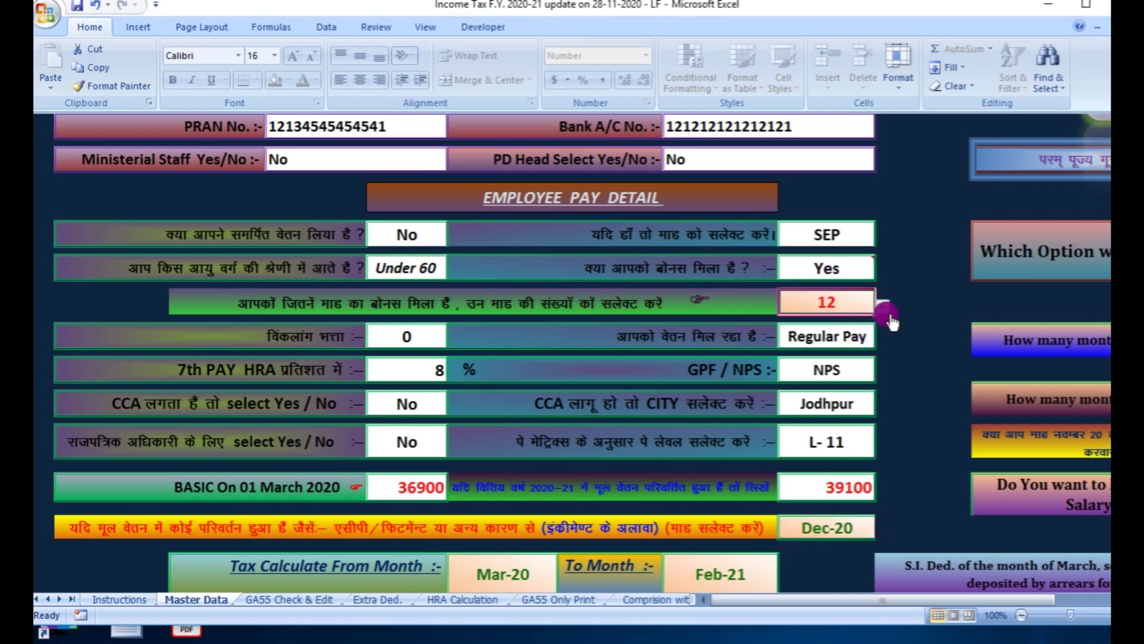
pyautogui.click(882, 307)
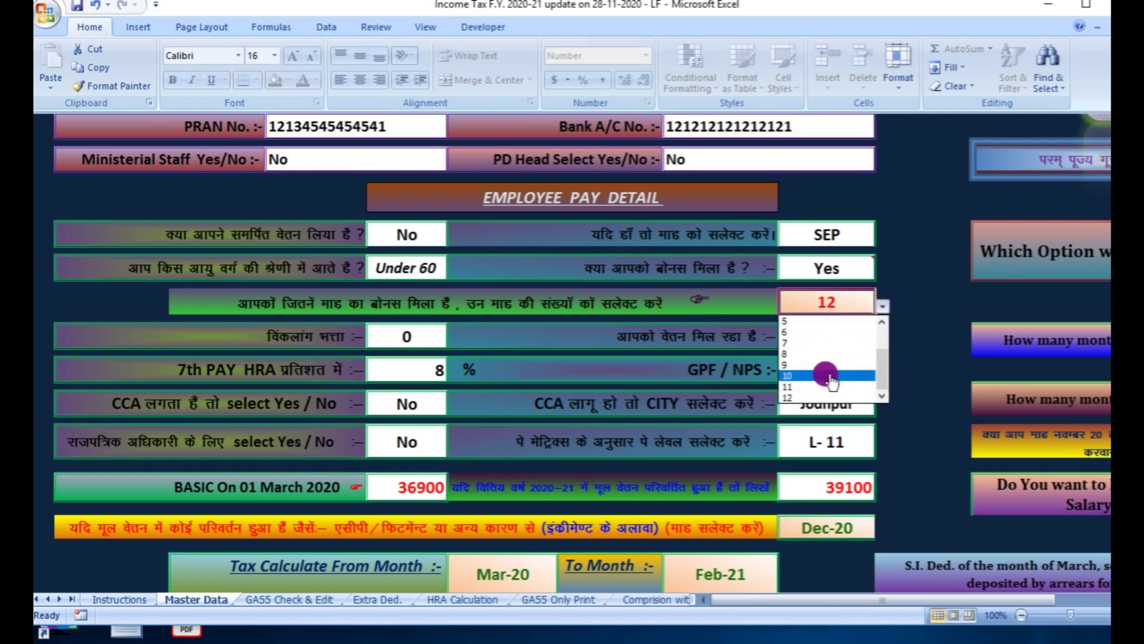
pyautogui.click(787, 364)
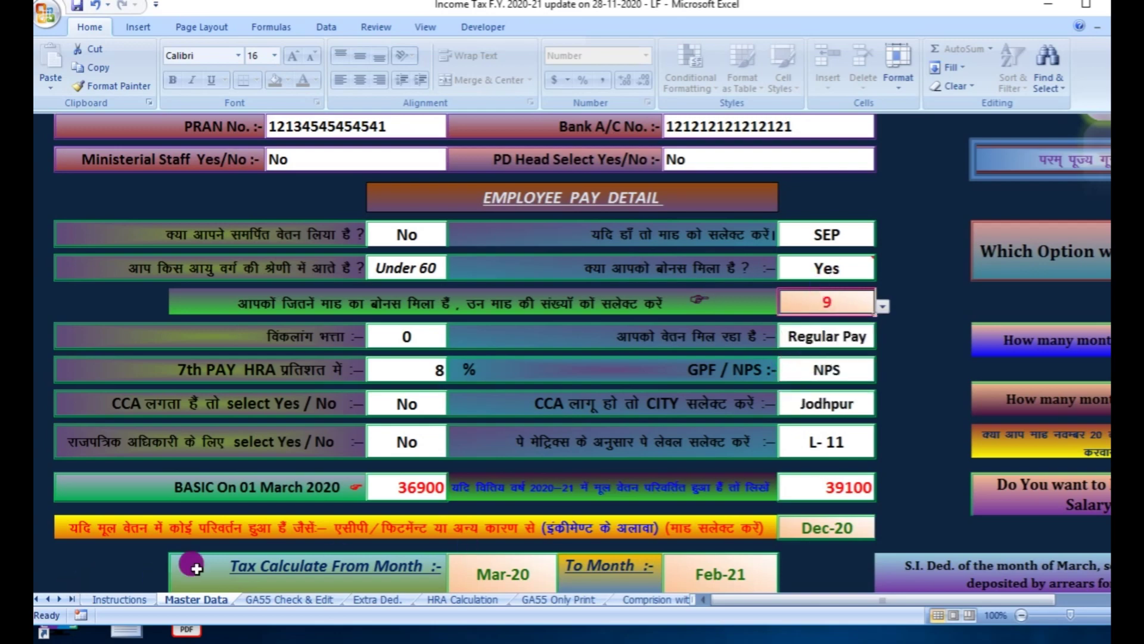
# Check the bonus amount and its GPF 2004 (NPS) deduction in GA55 Check & Edit for 9 bonus months.
pyautogui.click(294, 599)
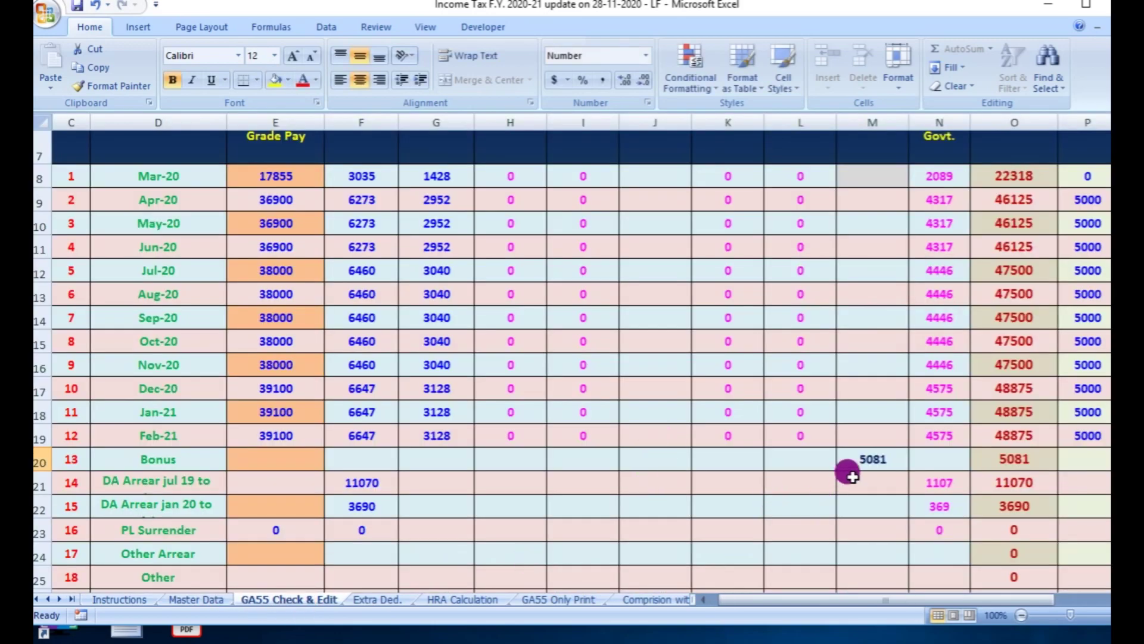
pyautogui.click(889, 462)
pyautogui.moveTo(842, 603); pyautogui.dragTo(874, 607)
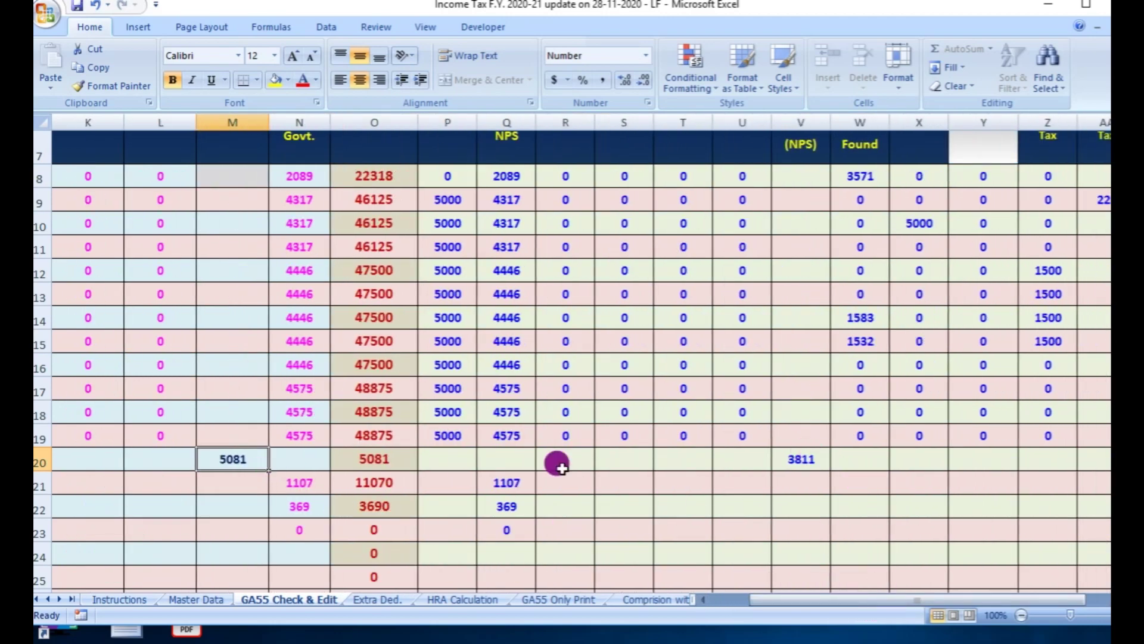
pyautogui.moveTo(771, 604); pyautogui.dragTo(702, 601)
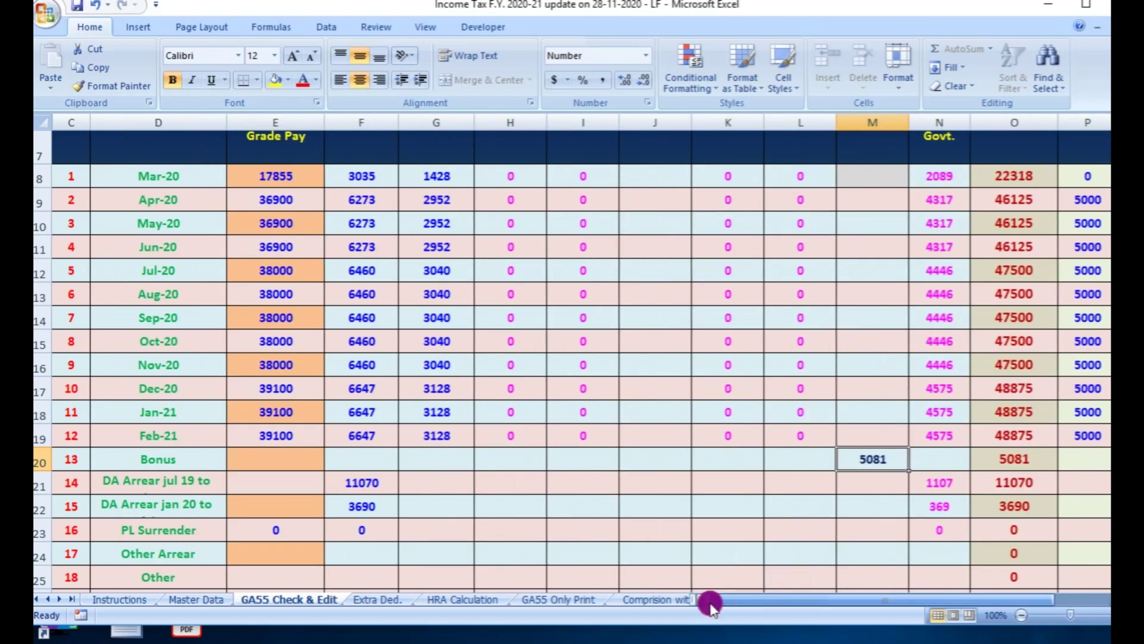
# Set the number of bonus months to 7 in the Master Data sheet.
pyautogui.click(197, 599)
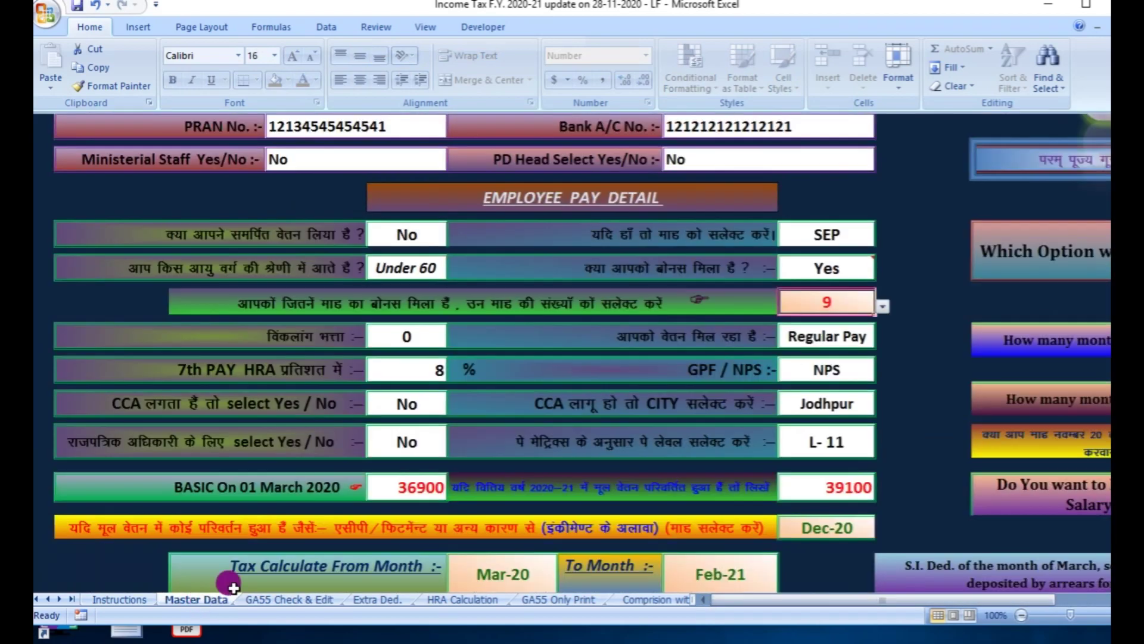
pyautogui.click(882, 306)
pyautogui.click(788, 343)
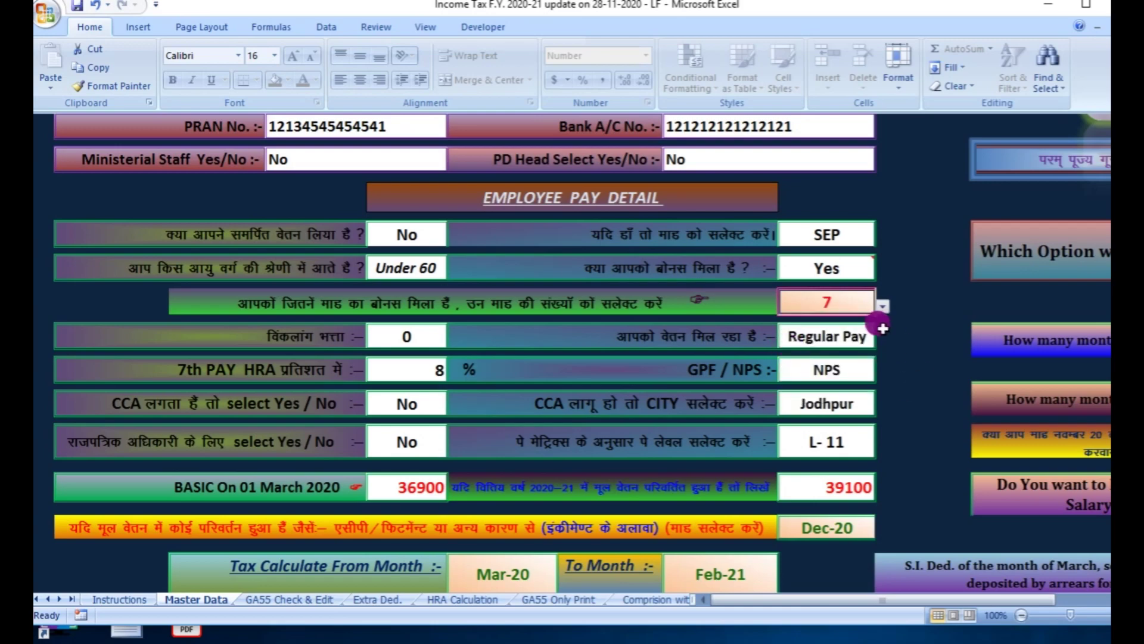
# Check the bonus amount and its GPF 2004 (NPS) deduction in GA55 Check & Edit for 7 bonus months.
pyautogui.click(266, 601)
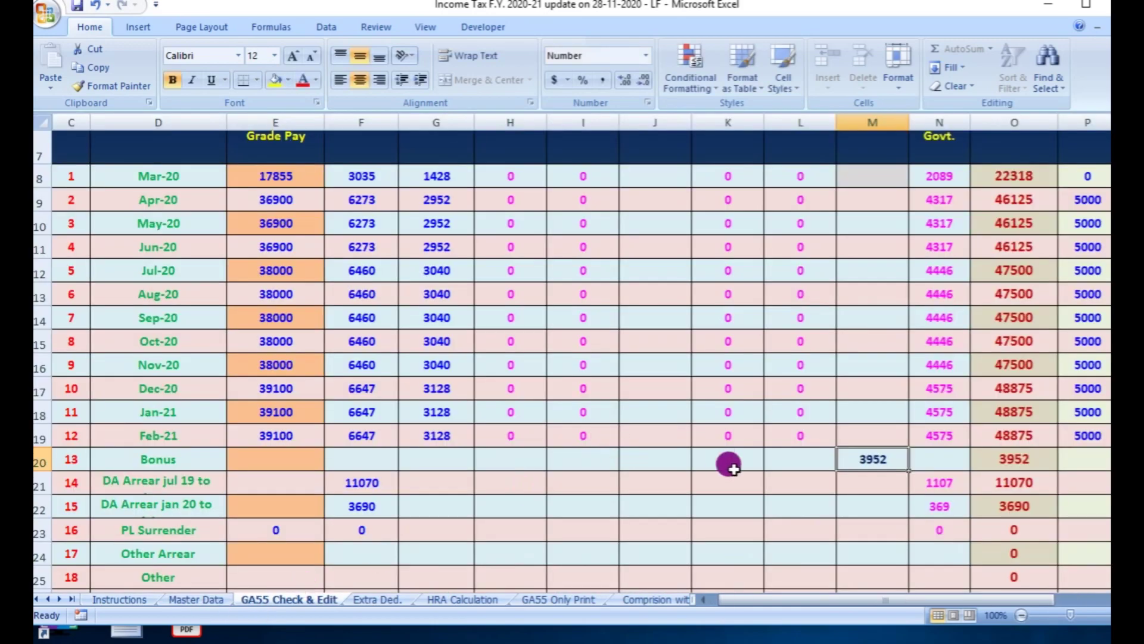
pyautogui.moveTo(837, 600); pyautogui.dragTo(865, 602)
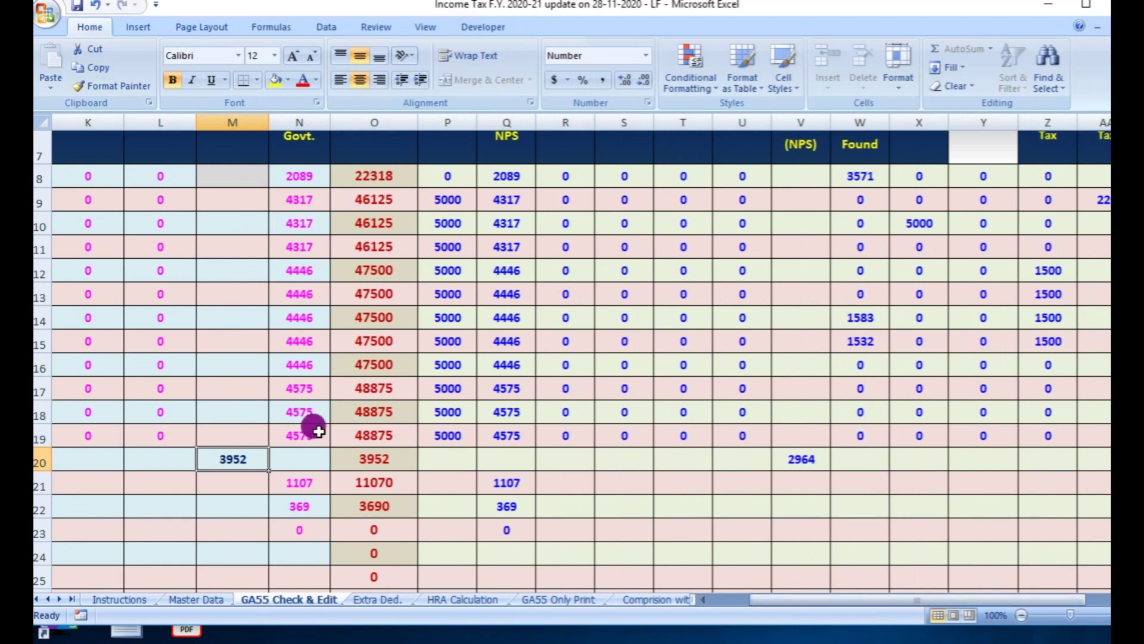
pyautogui.moveTo(785, 603); pyautogui.dragTo(746, 605)
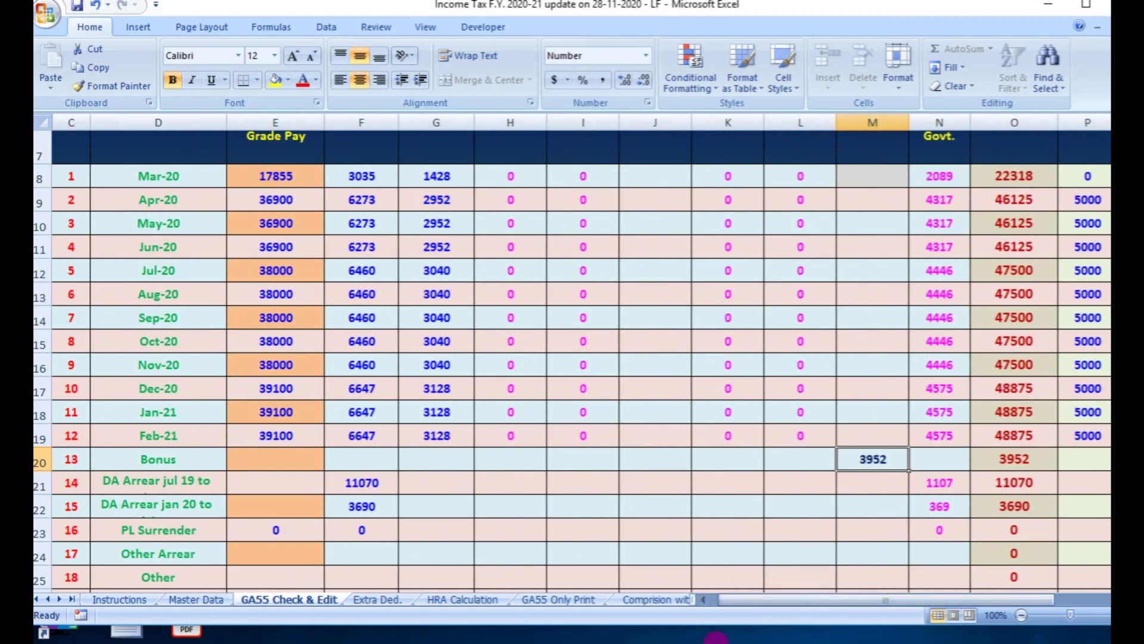
# Clear the changed basic pay and its change month in Master Data, and check the monthly basic pay in GA55 Check & Edit.
pyautogui.click(179, 599)
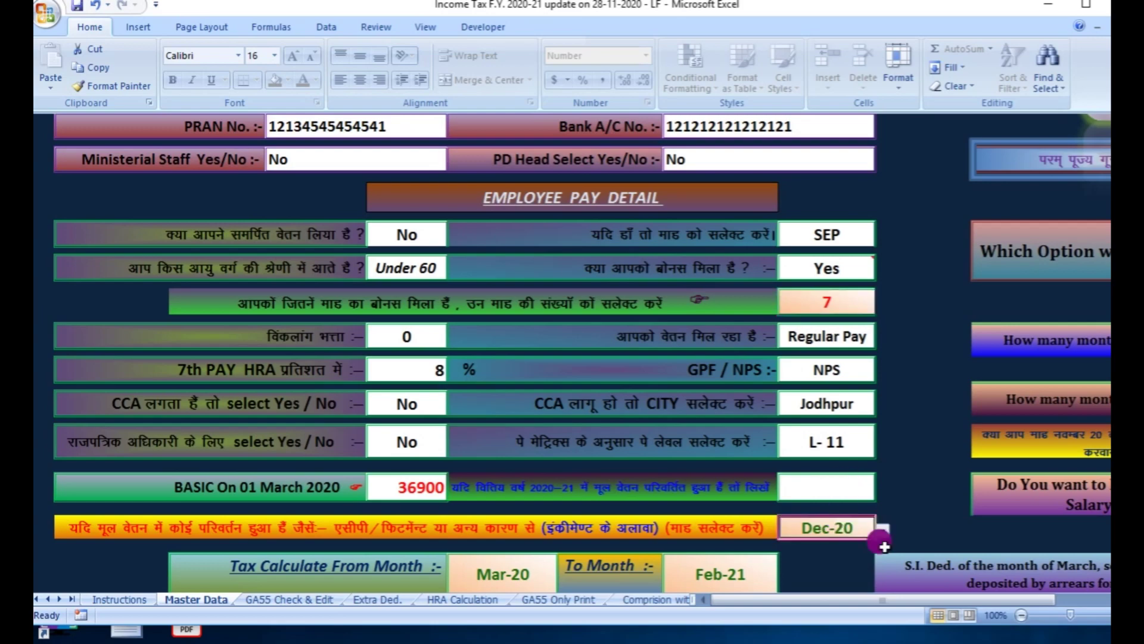
pyautogui.press('Delete')
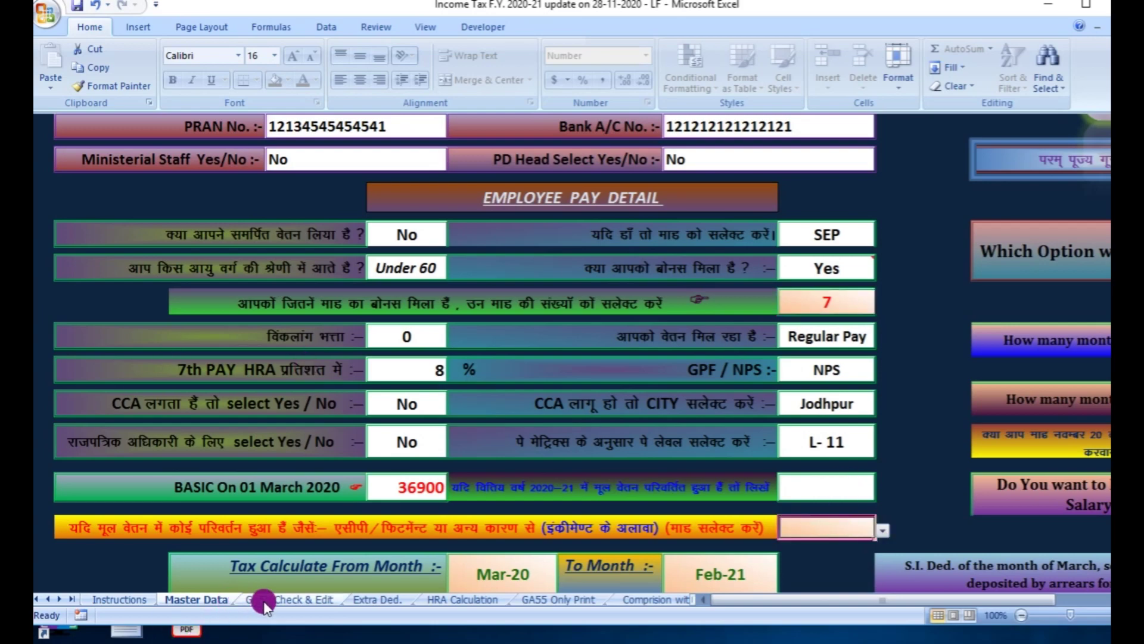
pyautogui.click(289, 599)
pyautogui.scroll(1, 310, 319)
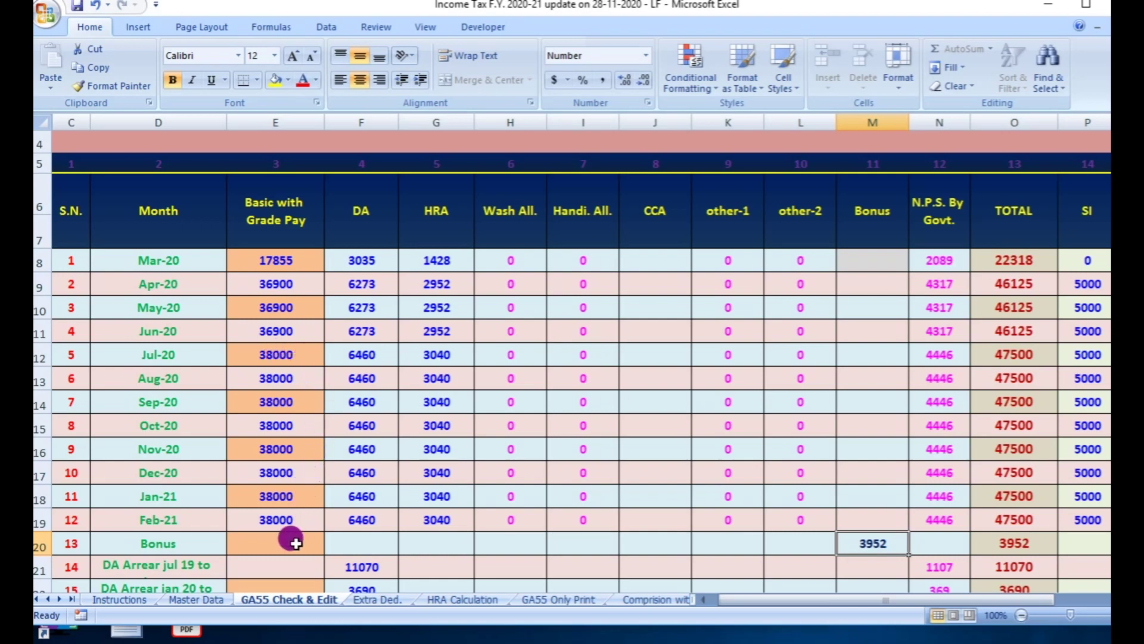
# In Master Data, set the basic pay change month to Nov-20 and the changed basic pay to 39100.
pyautogui.click(200, 600)
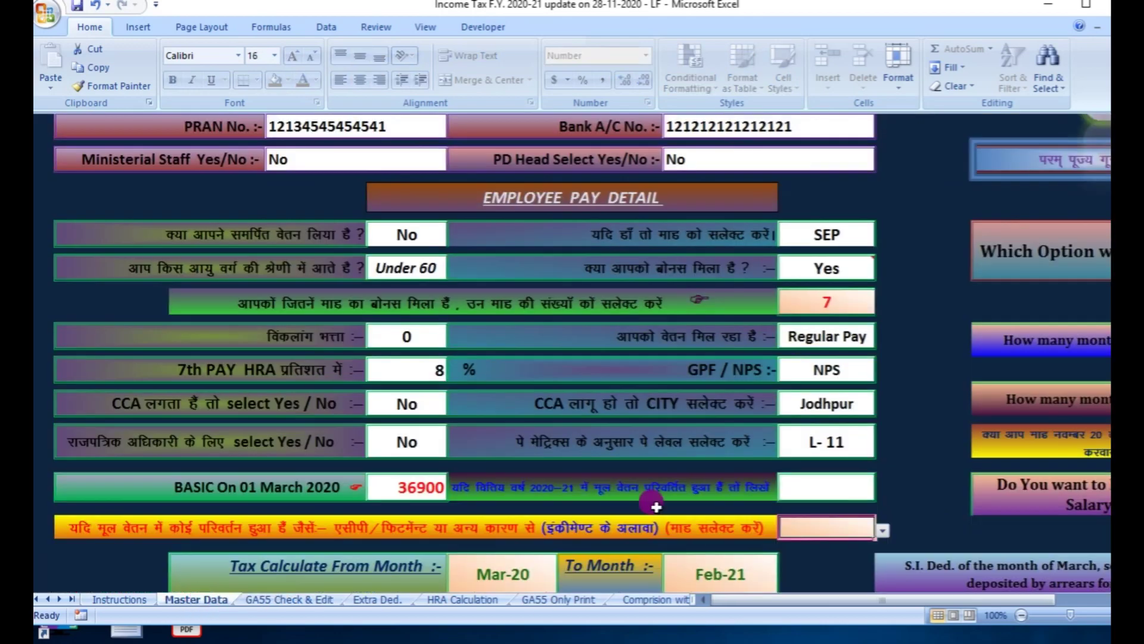
pyautogui.click(881, 530)
pyautogui.click(800, 578)
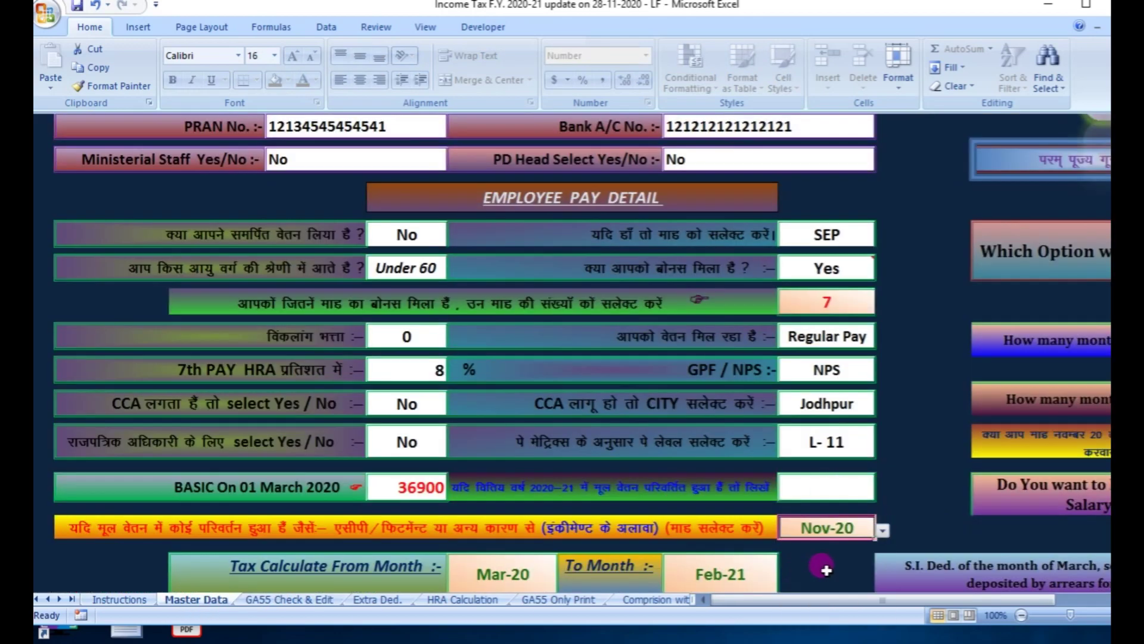
pyautogui.click(829, 487)
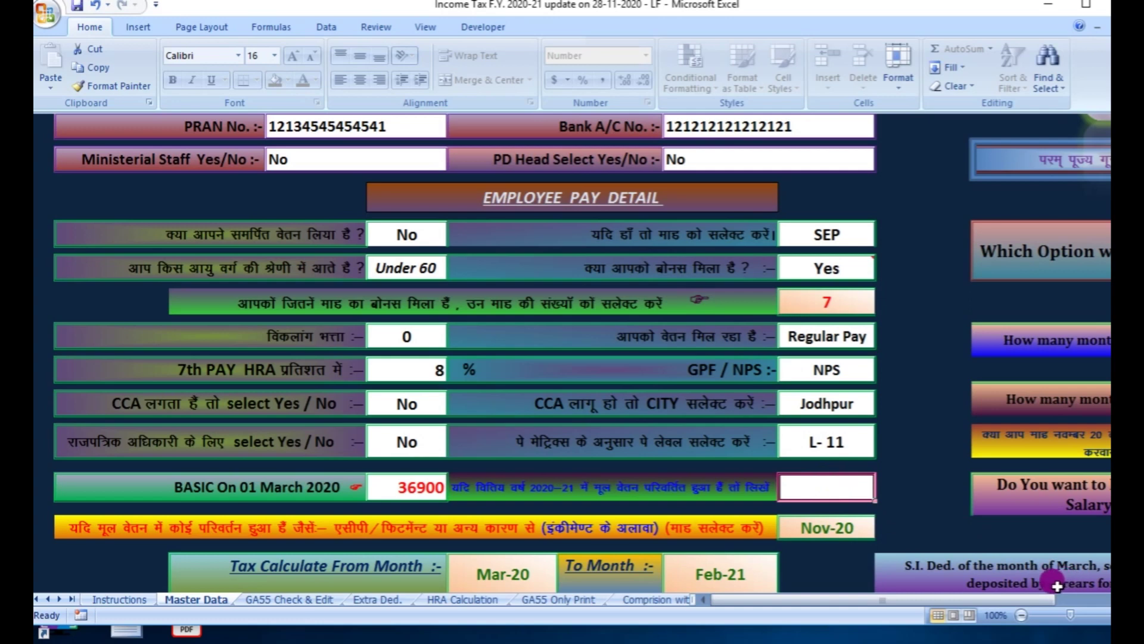
pyautogui.write('39100')
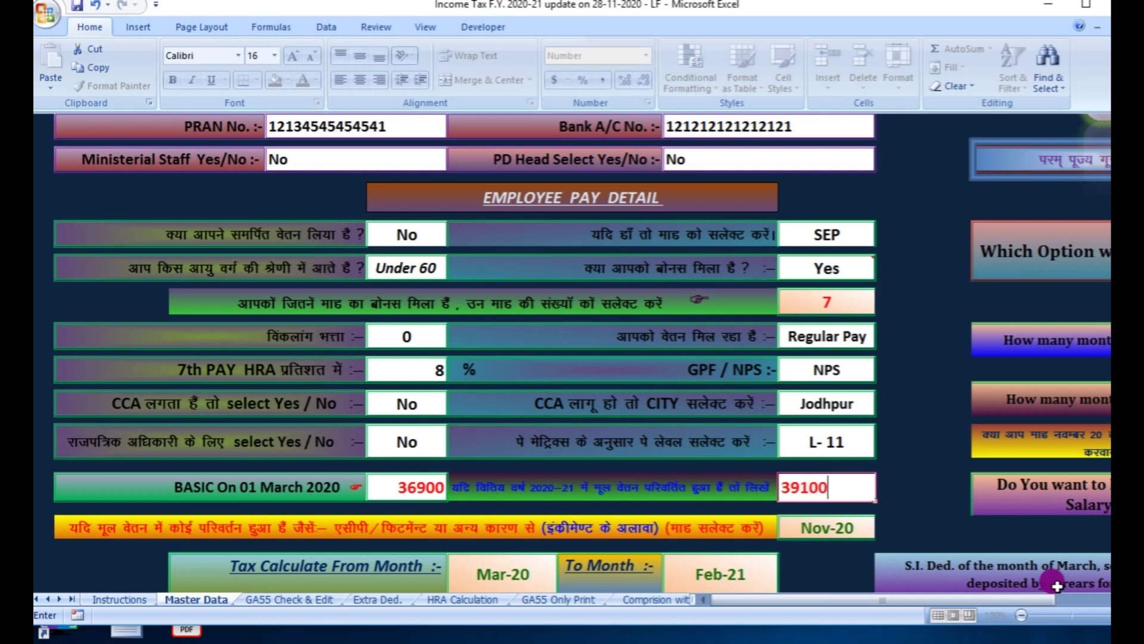
pyautogui.press('Return')
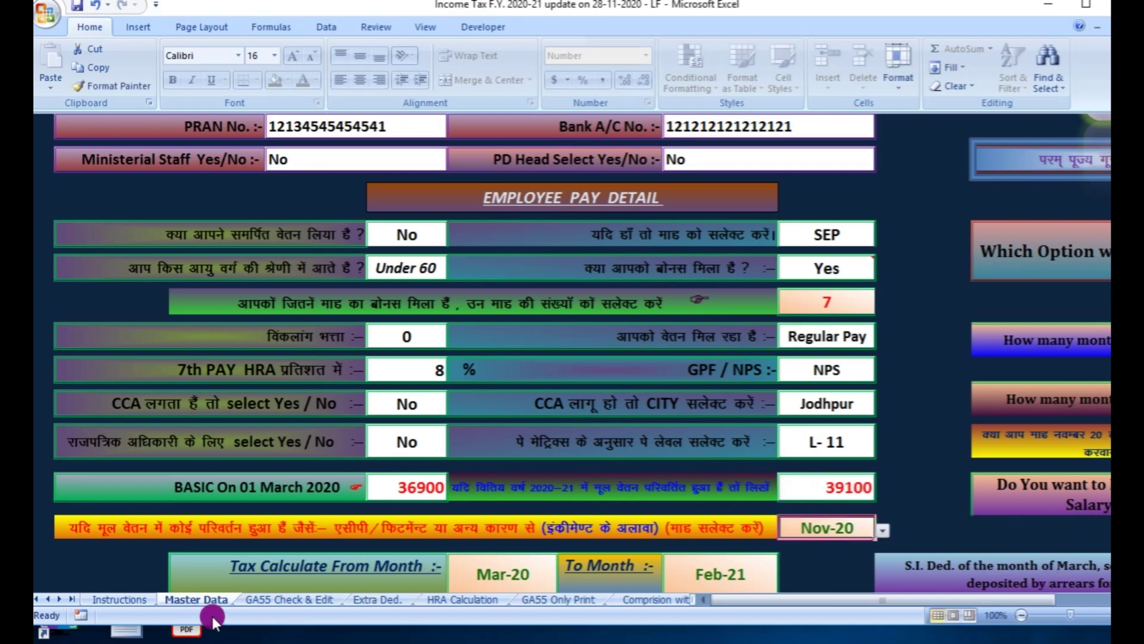
# Check the monthly basic pay from Nov-20 onward in GA55 Check & Edit, and return to the Master Data sheet.
pyautogui.click(262, 600)
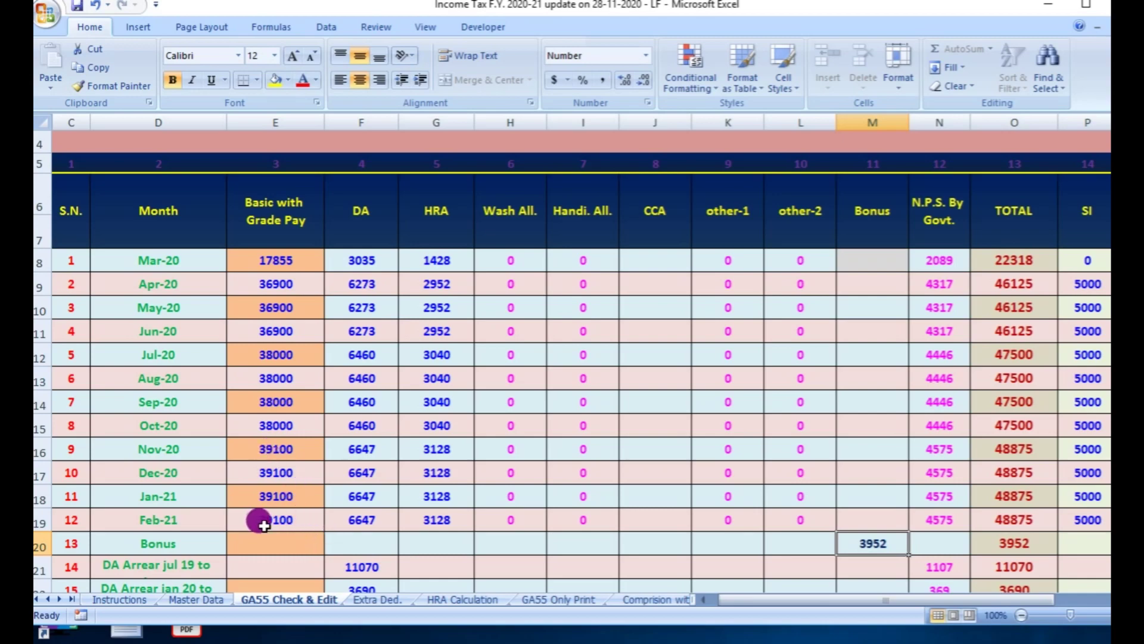
pyautogui.moveTo(837, 601)
pyautogui.mouseDown()
pyautogui.moveTo(899, 606)
pyautogui.moveTo(820, 613)
pyautogui.mouseUp()
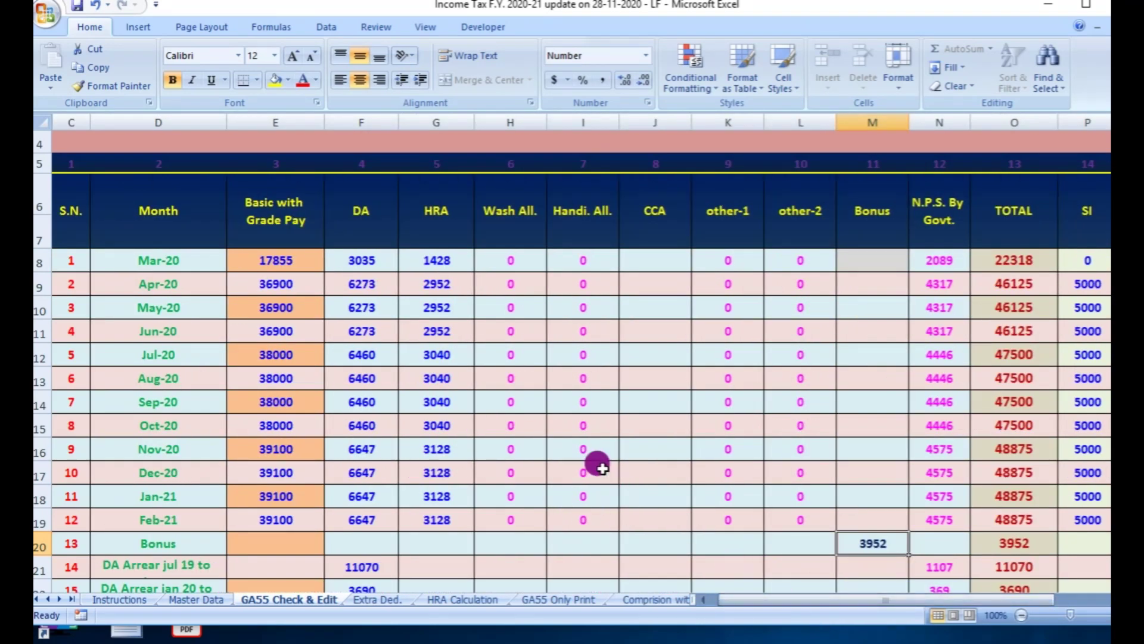
pyautogui.hotkey('ctrl', 'pageup')
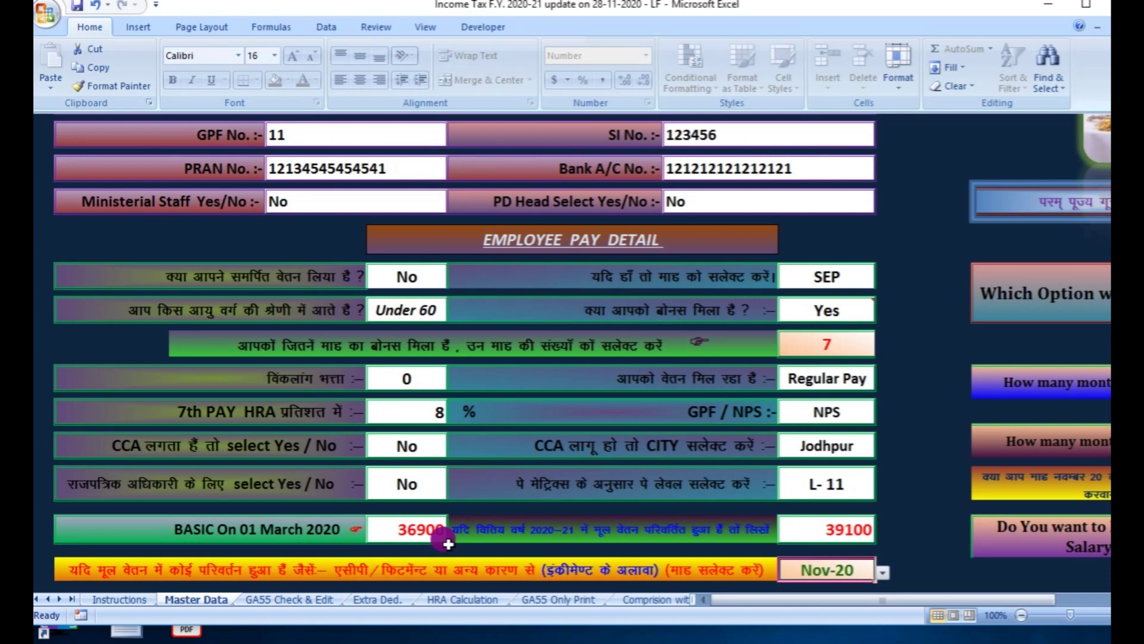